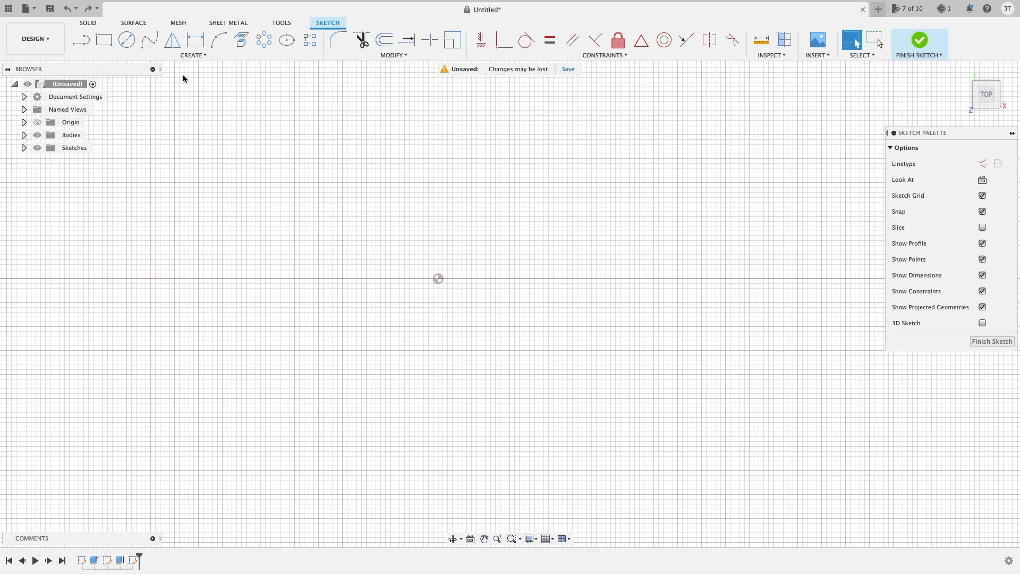
# Step: Sketch a horizontal center-to-center slot starting at the origin, about 50 mm between centers and 14 mm wide
pyautogui.click(196, 56)
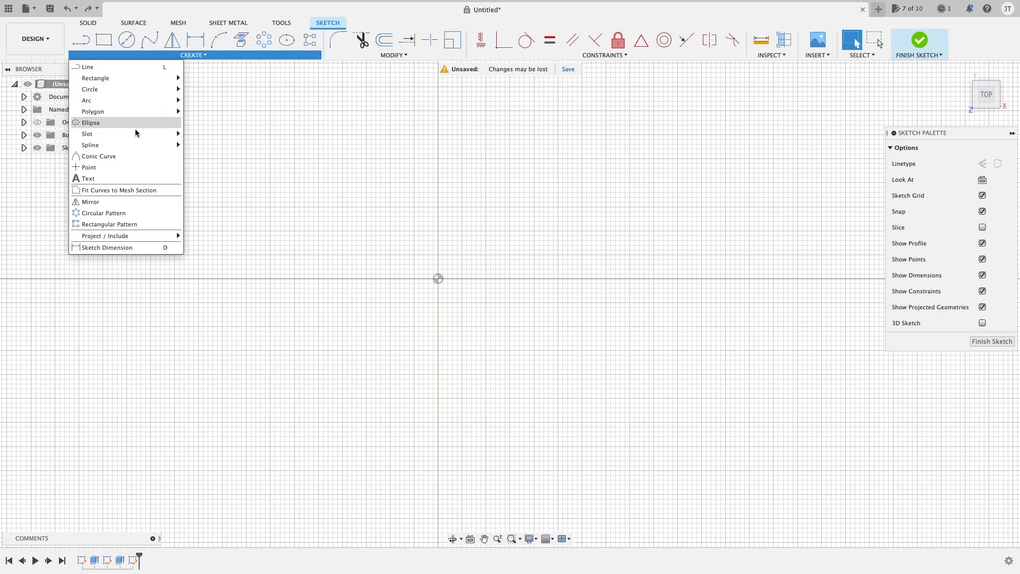
pyautogui.moveTo(132, 134)
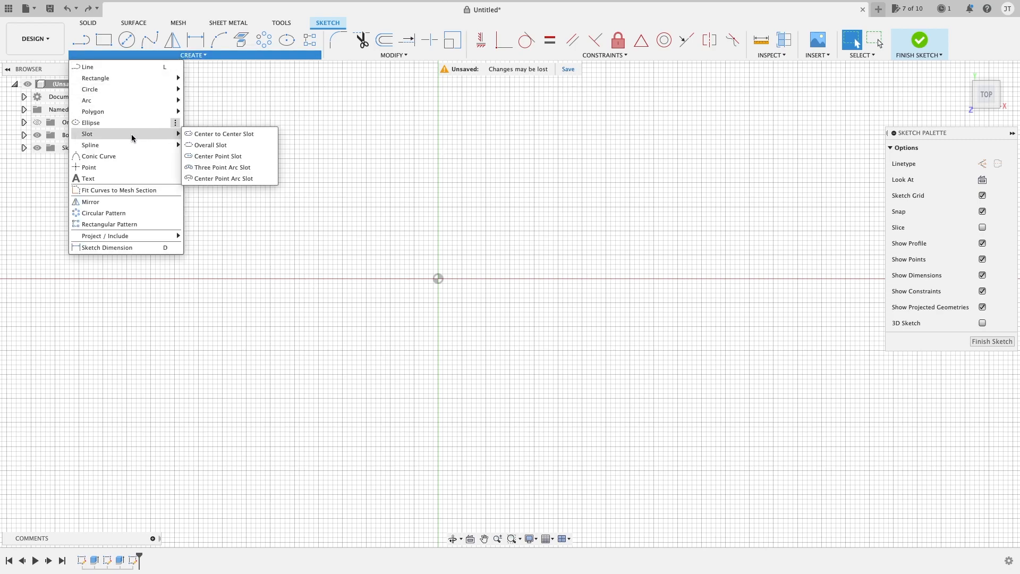
pyautogui.click(253, 135)
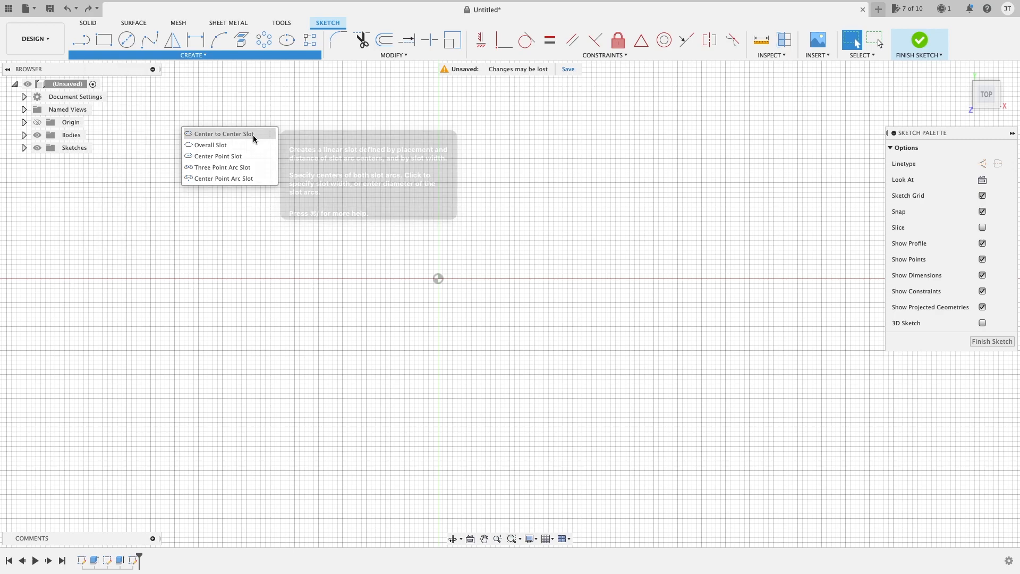
pyautogui.click(439, 279)
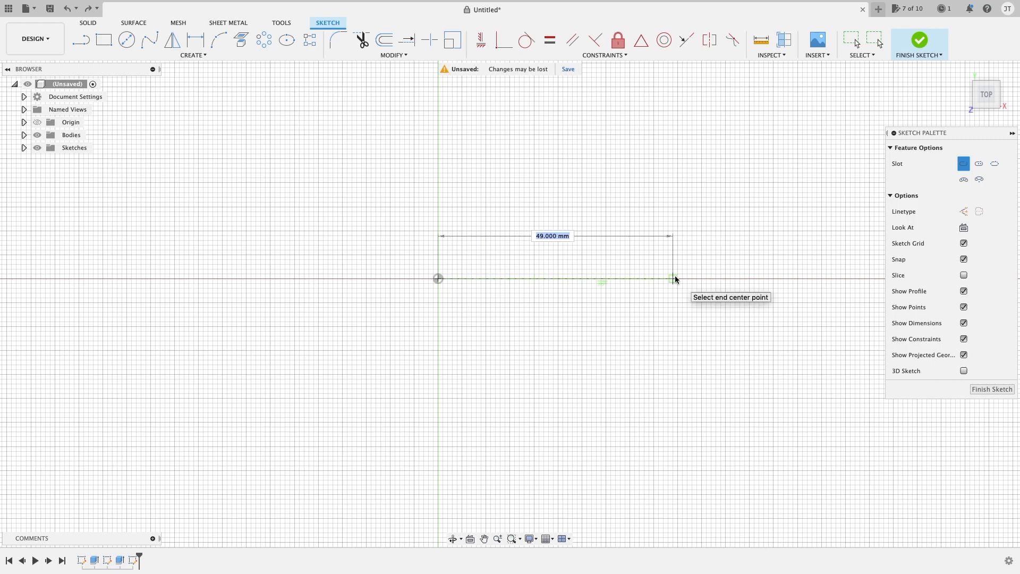
pyautogui.click(678, 278)
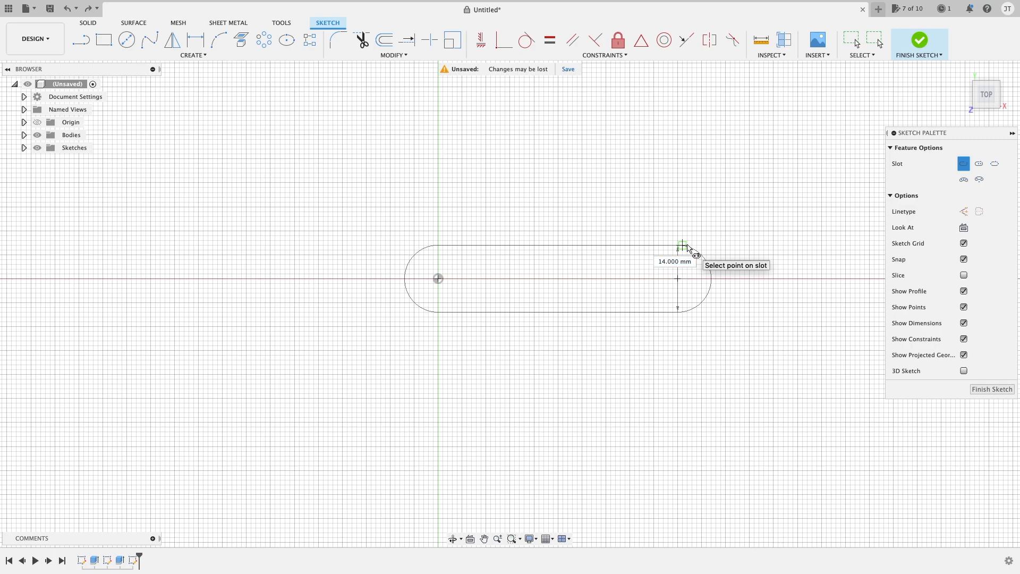
pyautogui.click(687, 245)
pyautogui.press('Escape')
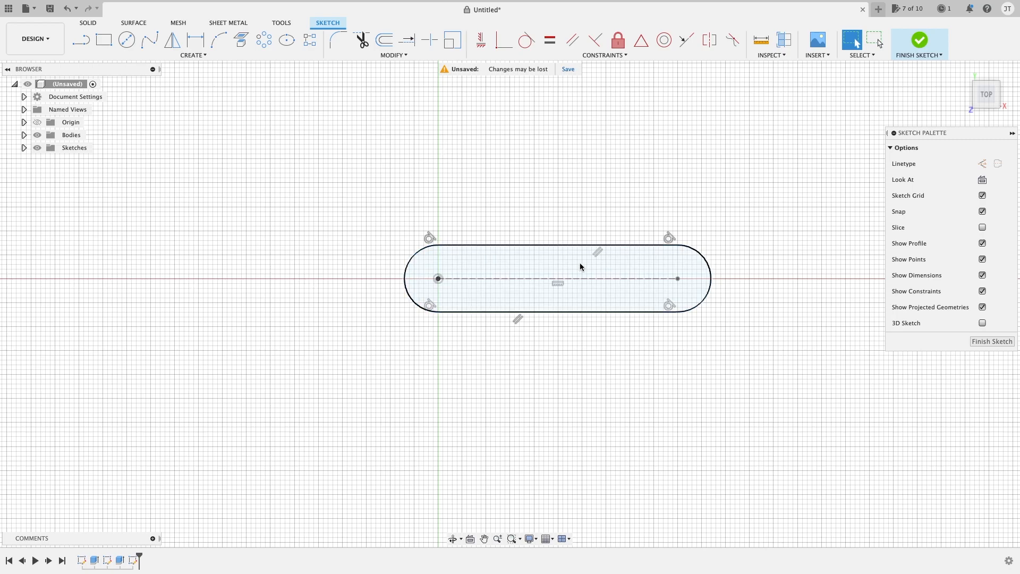
# Step: Sketch a horizontal overall slot above the first one, starting on the vertical axis, about 55 mm long and 10 mm wide
pyautogui.click(196, 57)
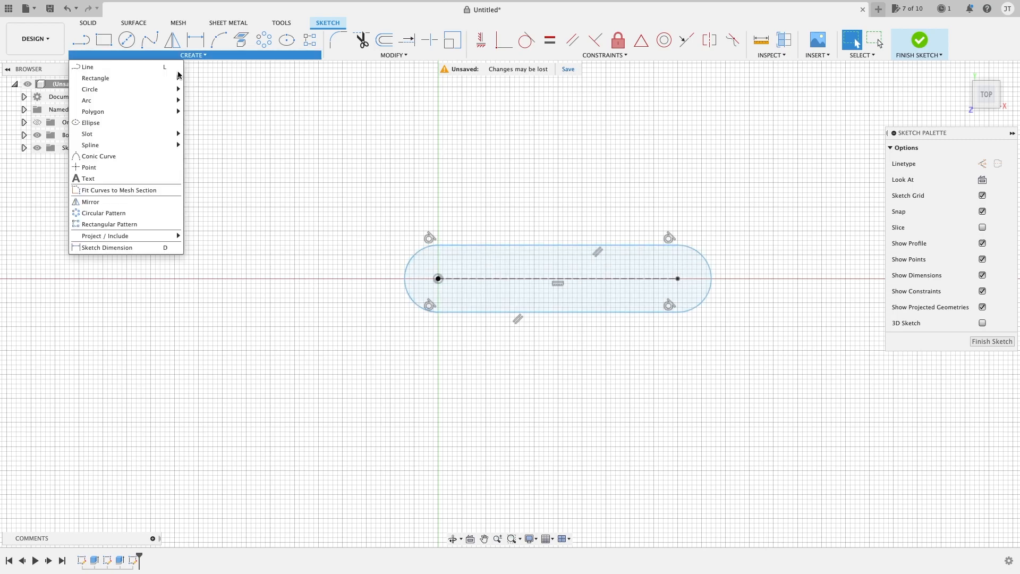
pyautogui.moveTo(162, 134)
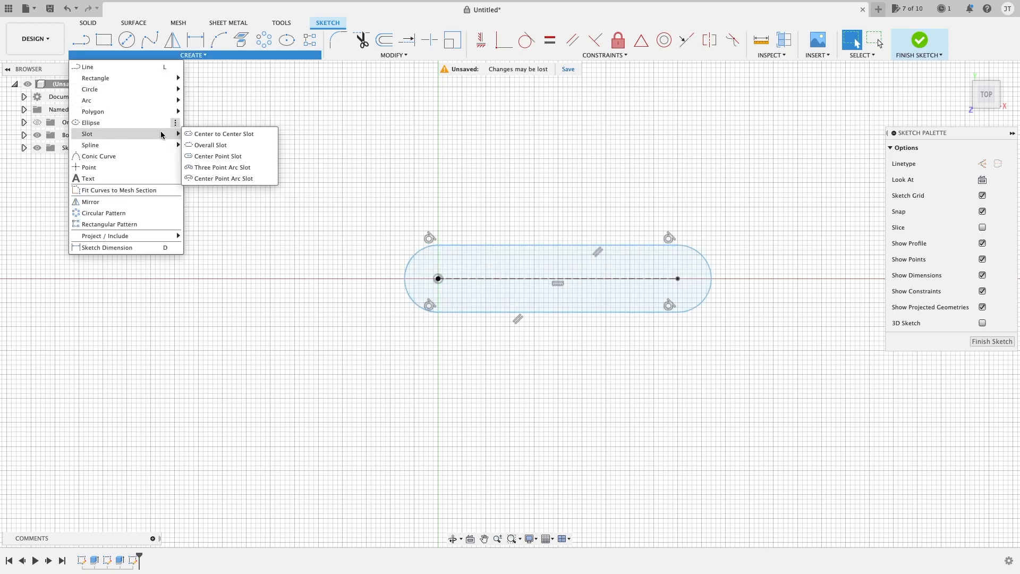
pyautogui.click(210, 145)
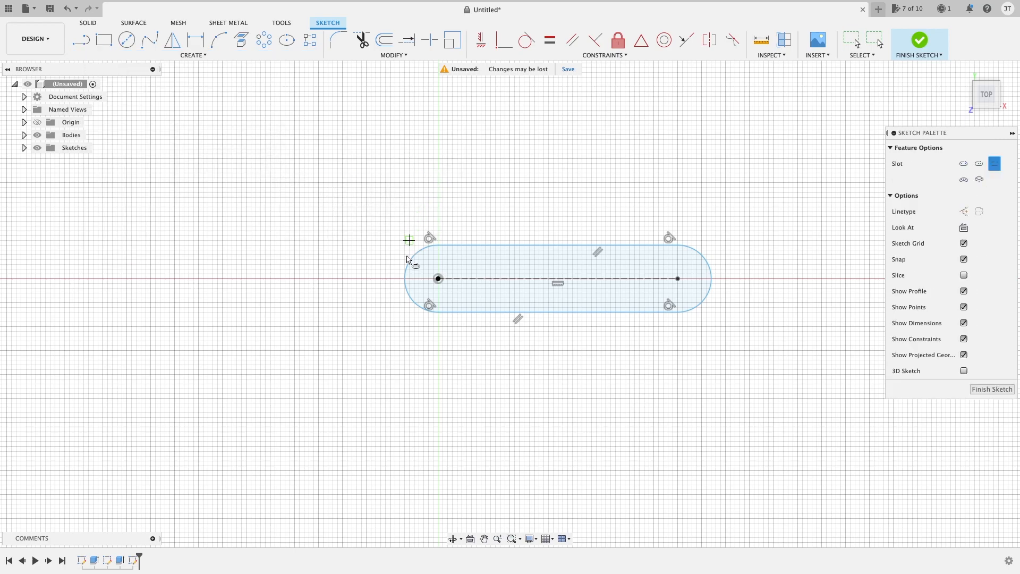
pyautogui.click(439, 183)
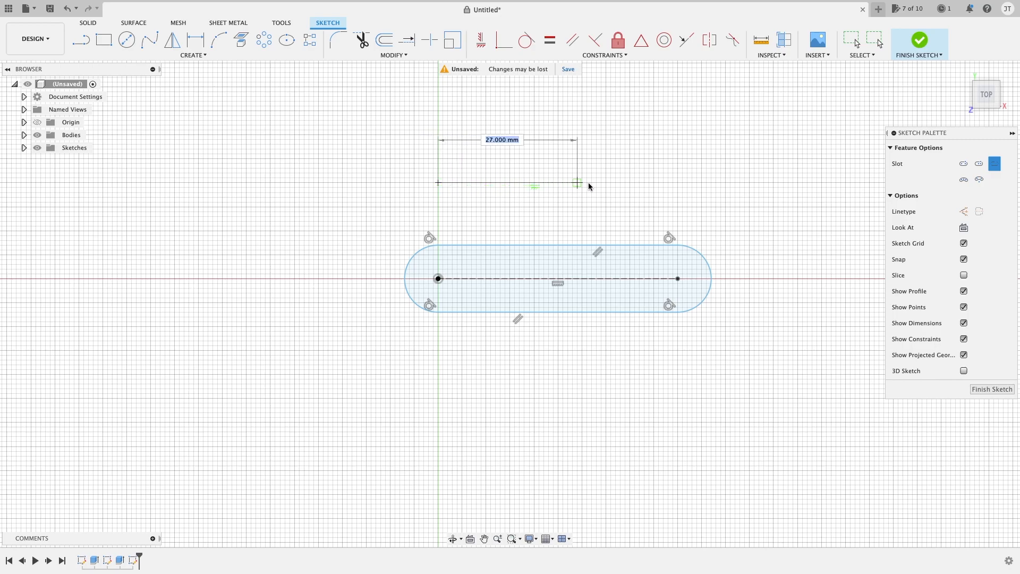
pyautogui.click(704, 184)
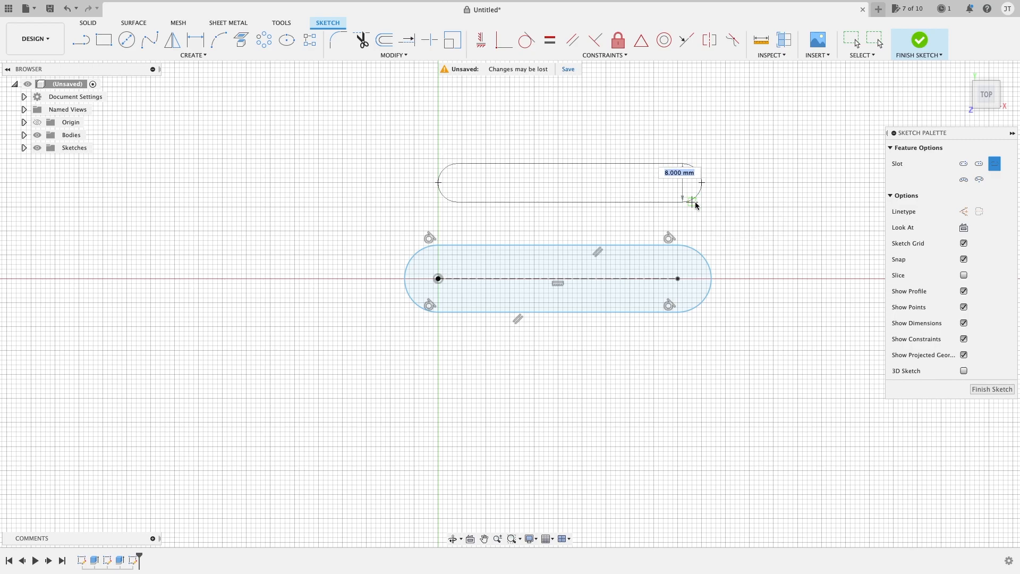
pyautogui.click(695, 205)
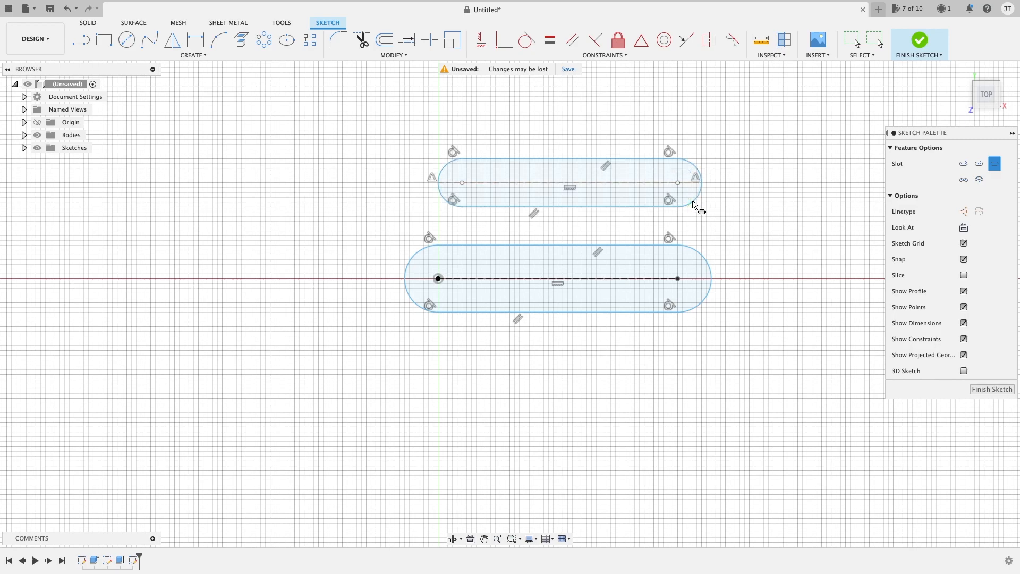
pyautogui.press('Escape')
# Step: Sketch a horizontal center point slot above the other two, about 28 mm from center to arc center and 8 mm wide
pyautogui.scroll(4, 589, 202)
pyautogui.moveTo(601, 212); pyautogui.dragTo(551, 237, button='middle')
pyautogui.scroll(-1, 422, 227)
pyautogui.moveTo(425, 227); pyautogui.dragTo(469, 246, button='middle')
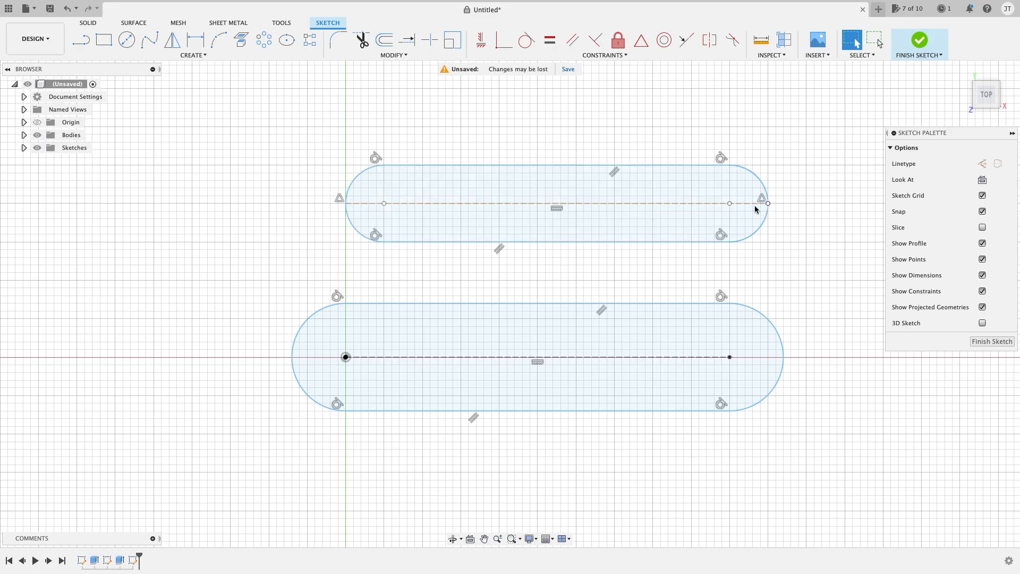
pyautogui.scroll(-5, 456, 219)
pyautogui.moveTo(457, 219); pyautogui.dragTo(459, 287, button='middle')
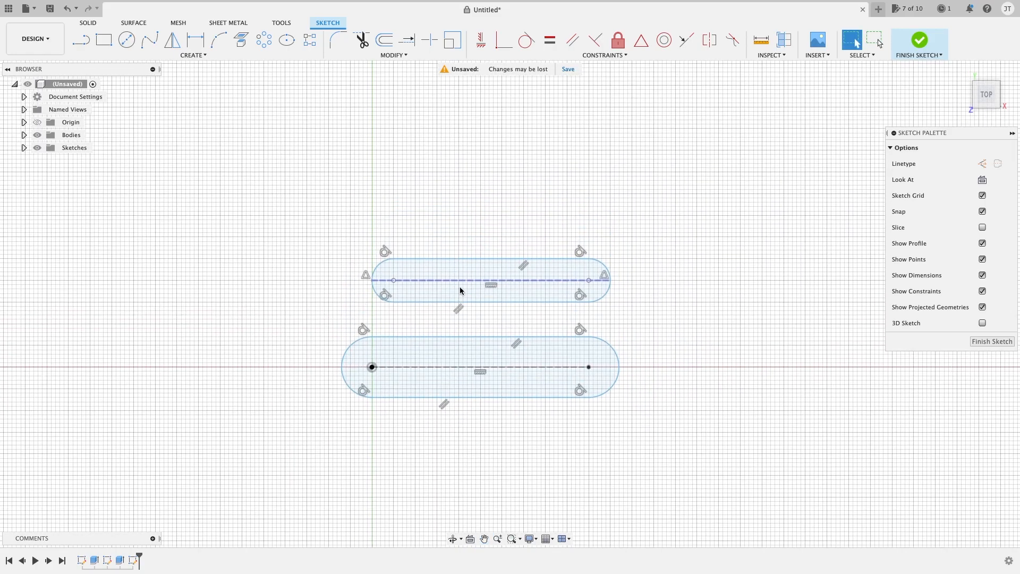
pyautogui.click(173, 55)
pyautogui.moveTo(174, 137)
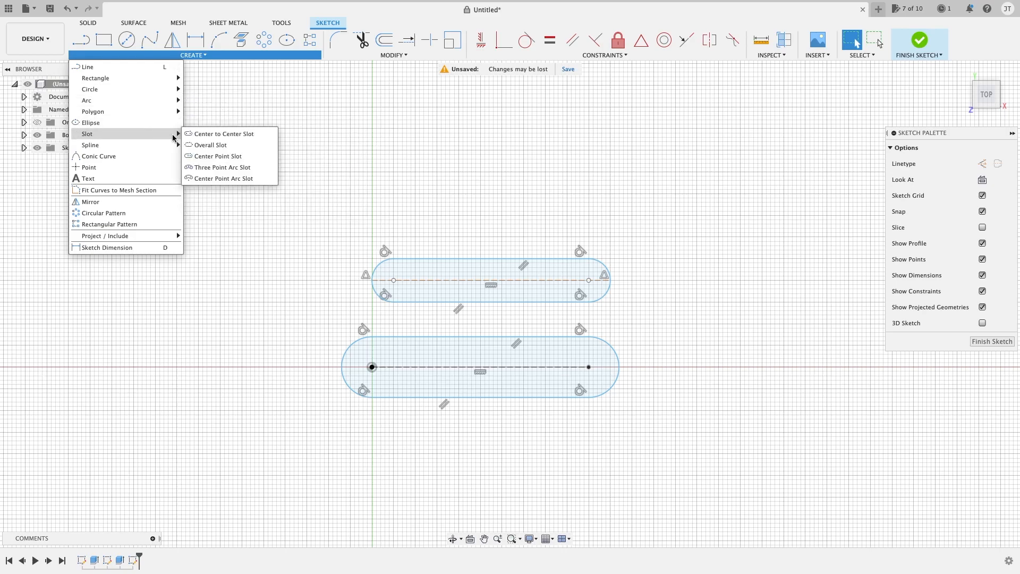
pyautogui.click(240, 157)
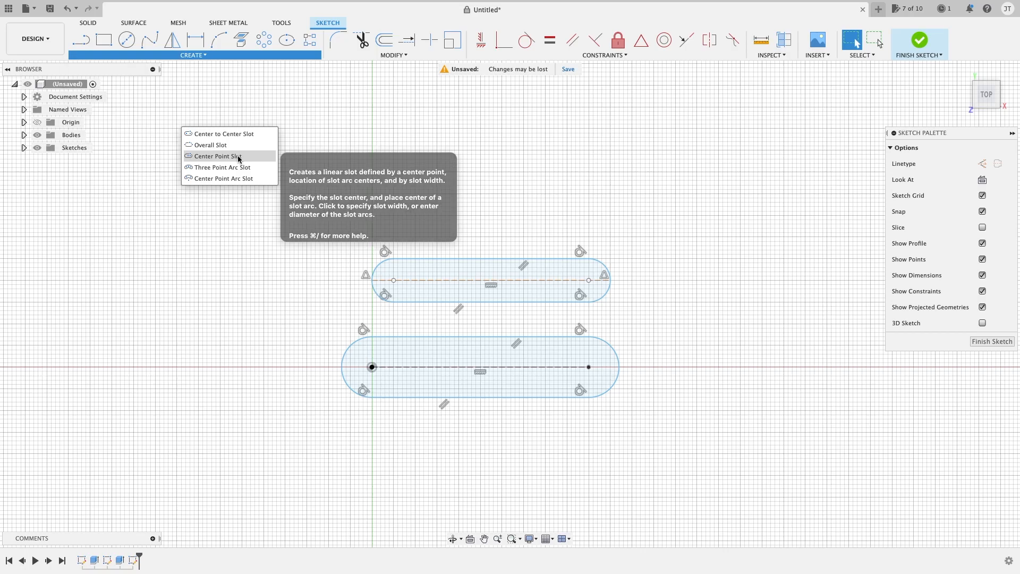
pyautogui.scroll(3, 462, 221)
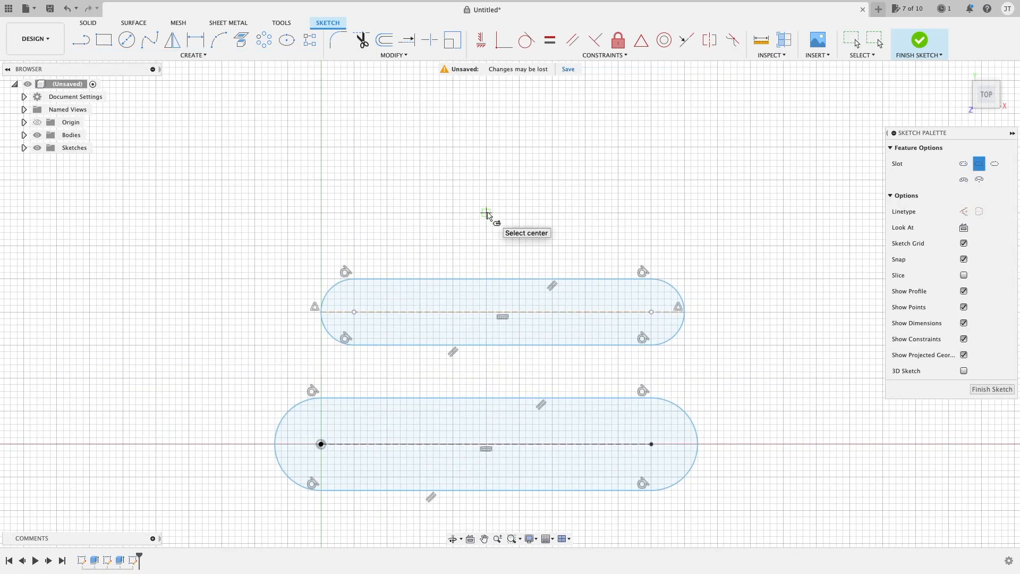
pyautogui.click(486, 213)
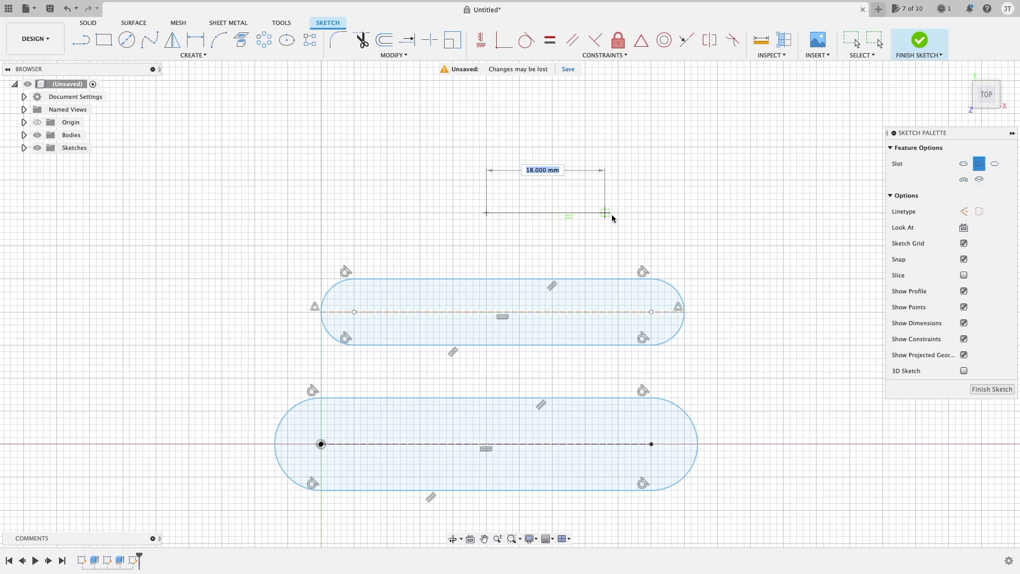
pyautogui.click(671, 214)
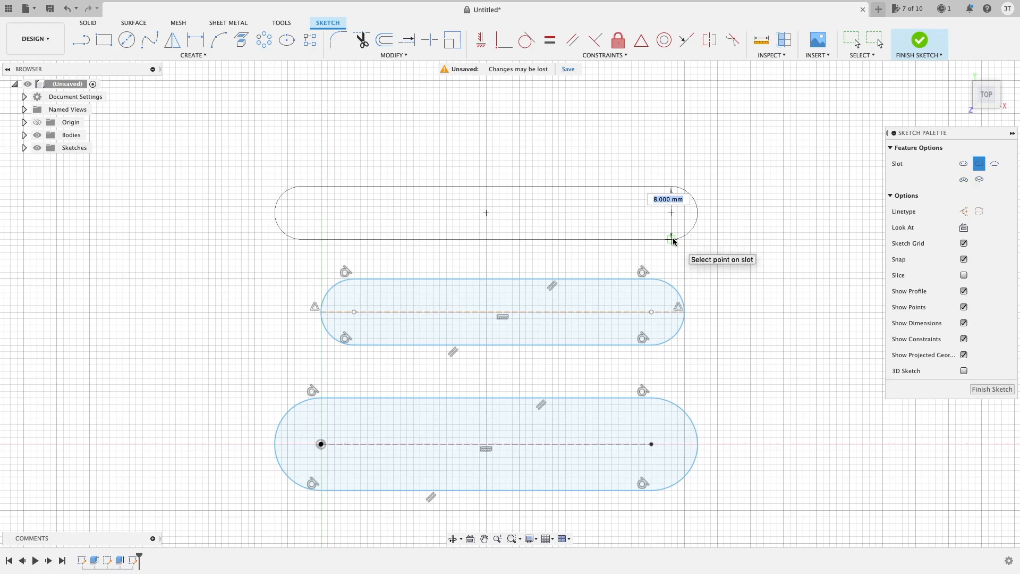
pyautogui.click(673, 240)
pyautogui.press('Escape')
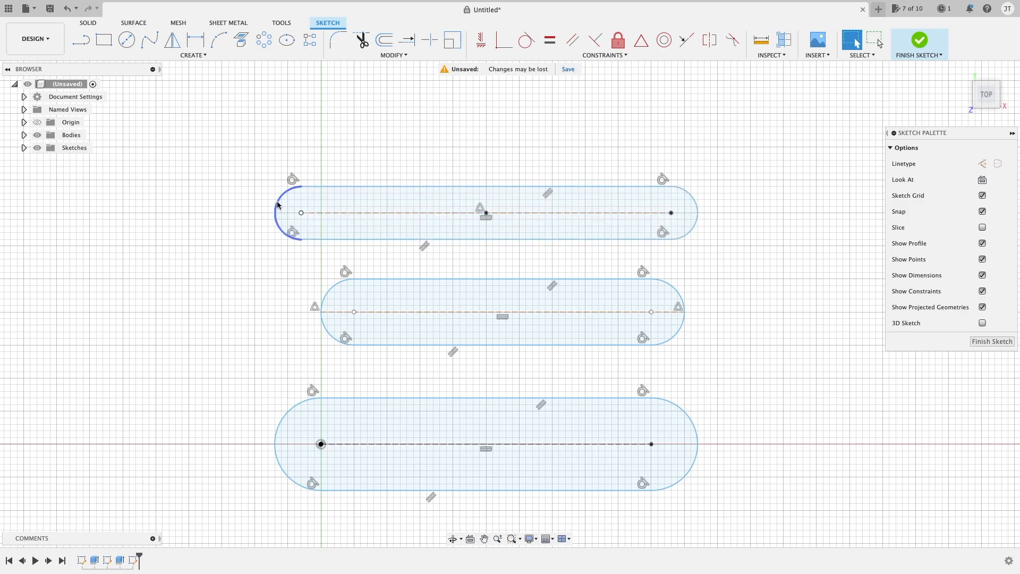
# Step: Sketch an upward-bowed three point arc slot above the straight slots, about 40 mm between end centers and 6 mm wide
pyautogui.scroll(-1, 468, 167)
pyautogui.moveTo(469, 167); pyautogui.dragTo(449, 197, button='middle')
pyautogui.click(193, 57)
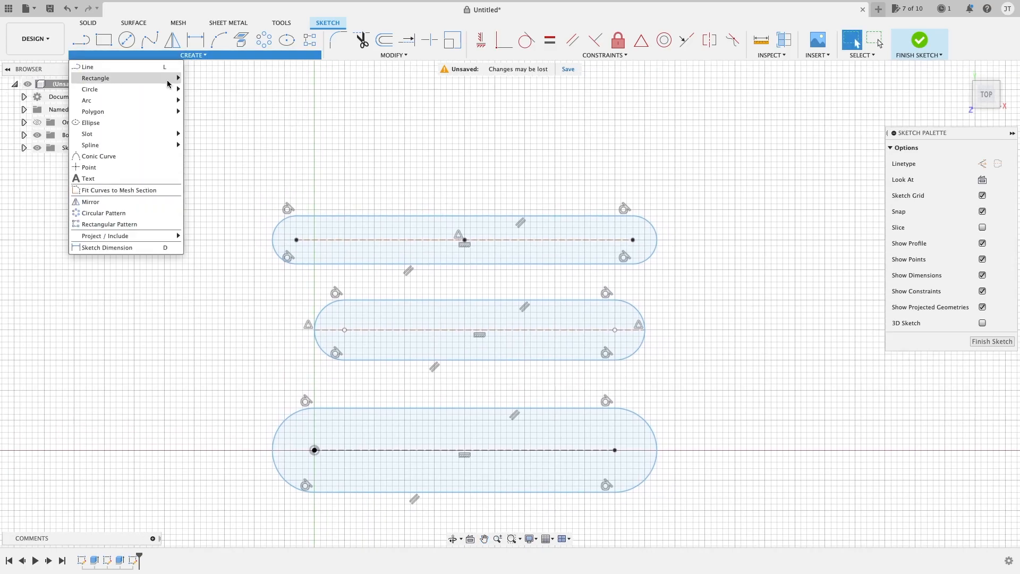
pyautogui.moveTo(132, 134)
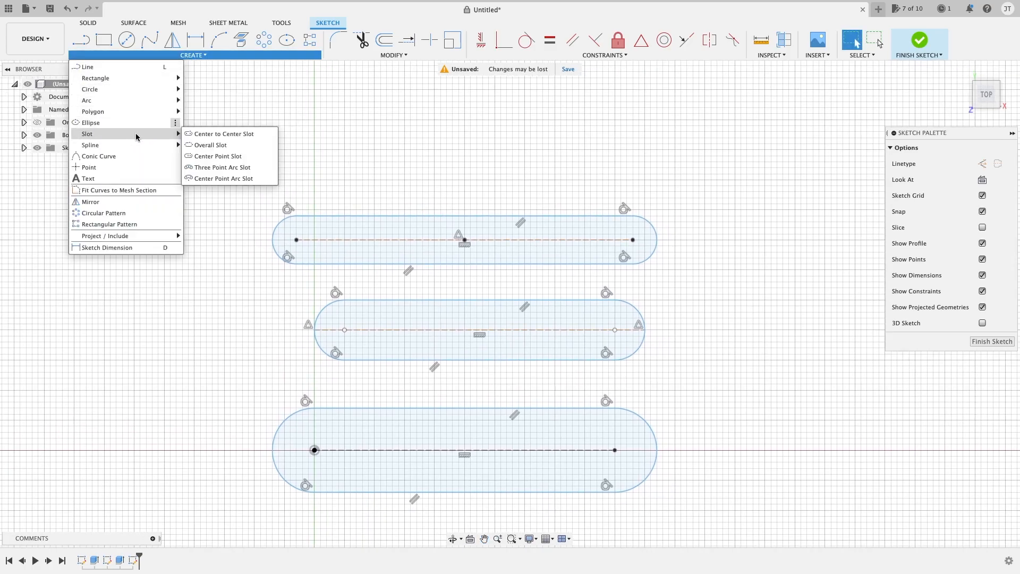
pyautogui.click(234, 167)
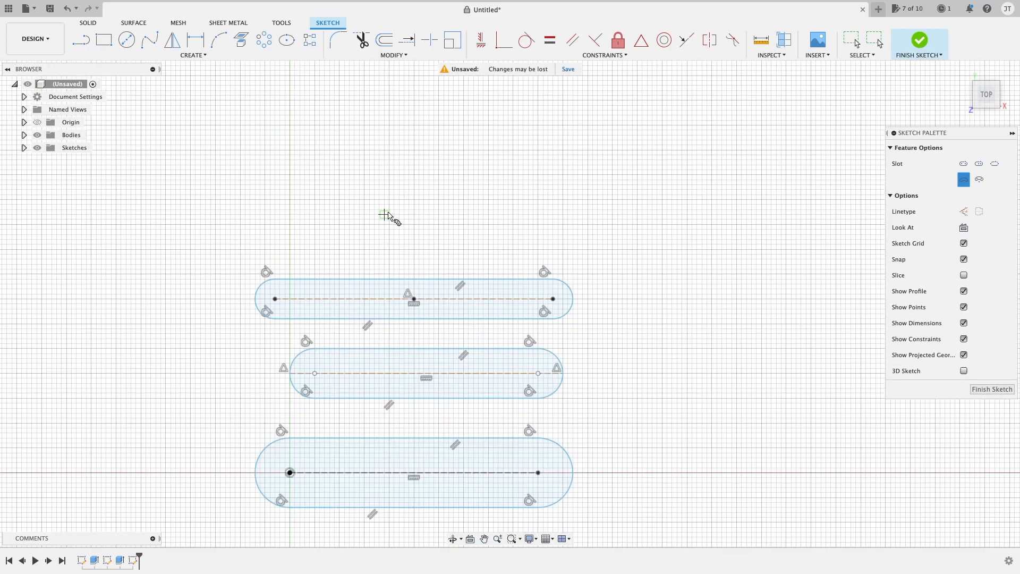
pyautogui.click(314, 200)
pyautogui.click(514, 200)
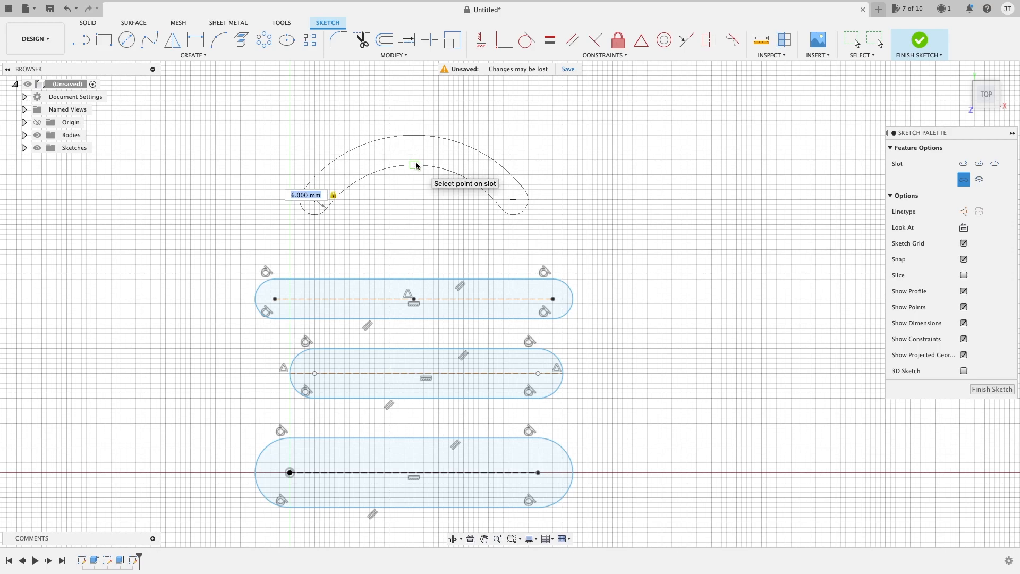
pyautogui.click(416, 165)
pyautogui.press('Escape')
# Step: Sketch a center point arc slot above the three point arc slot, about 25 mm in centerline radius and sweeping well past a half circle
pyautogui.scroll(3, 365, 193)
pyautogui.moveTo(364, 193); pyautogui.dragTo(420, 225, button='middle')
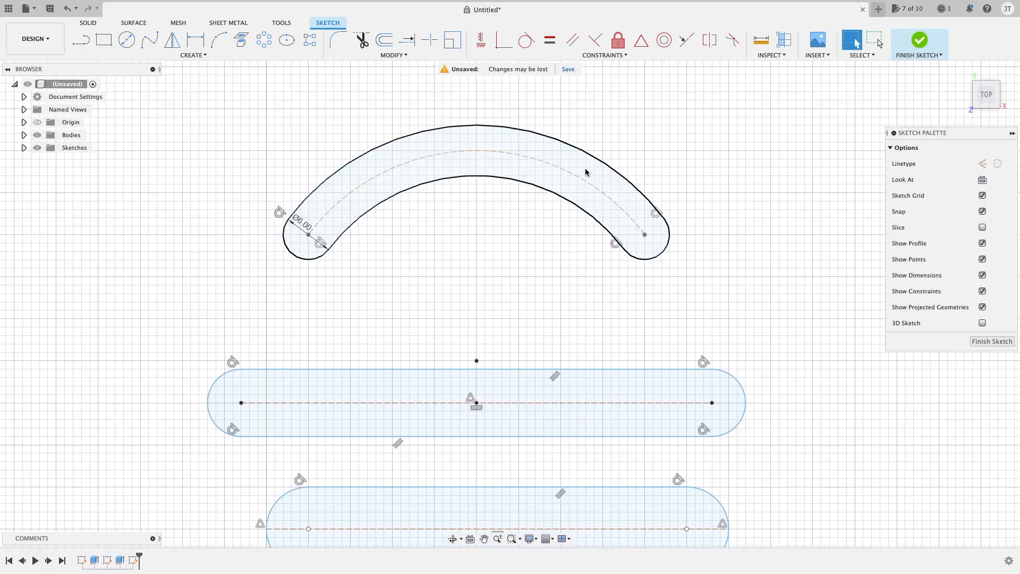
pyautogui.scroll(-4, 574, 159)
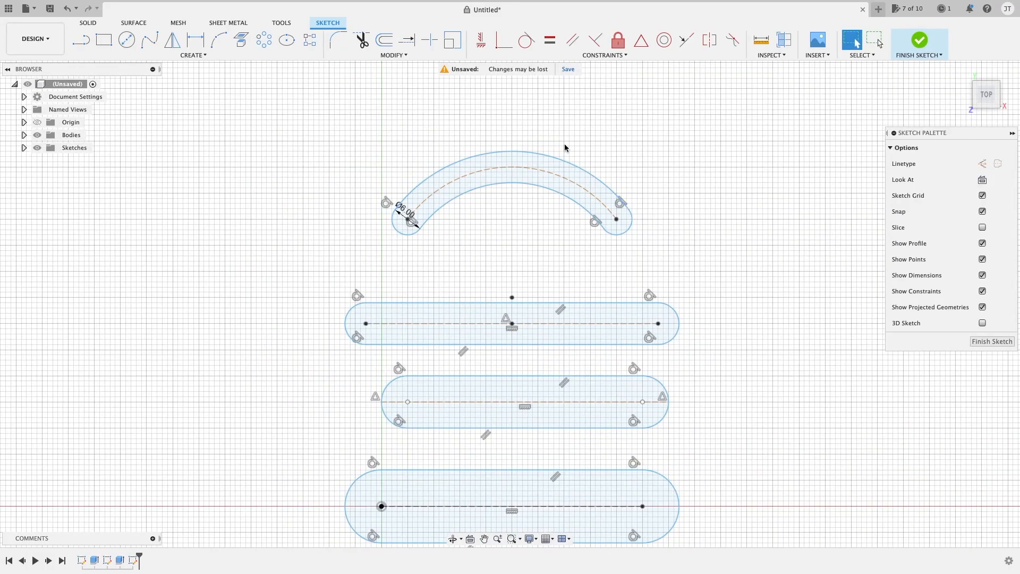
pyautogui.moveTo(565, 148); pyautogui.dragTo(541, 222, button='middle')
pyautogui.click(193, 55)
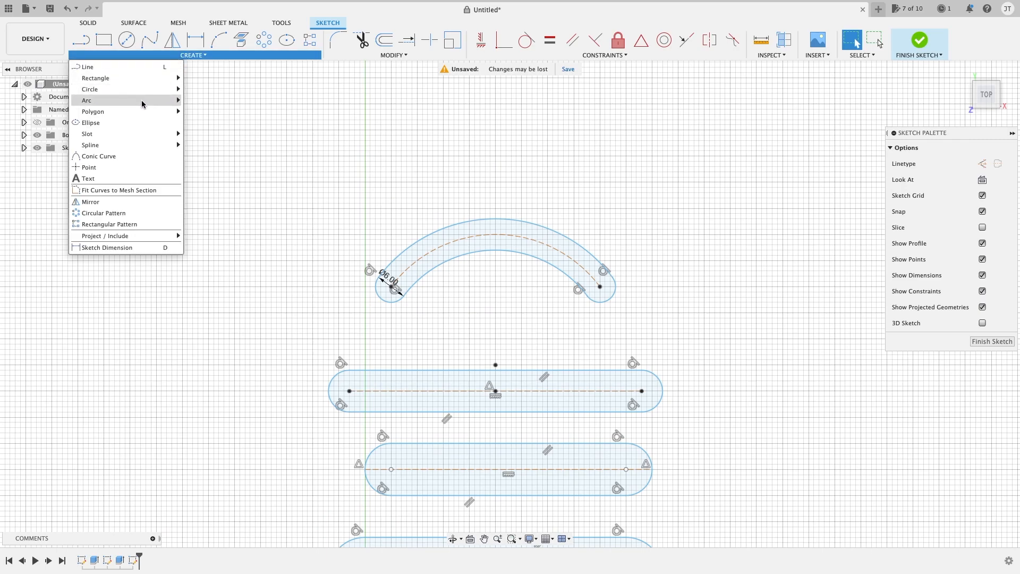
pyautogui.moveTo(128, 134)
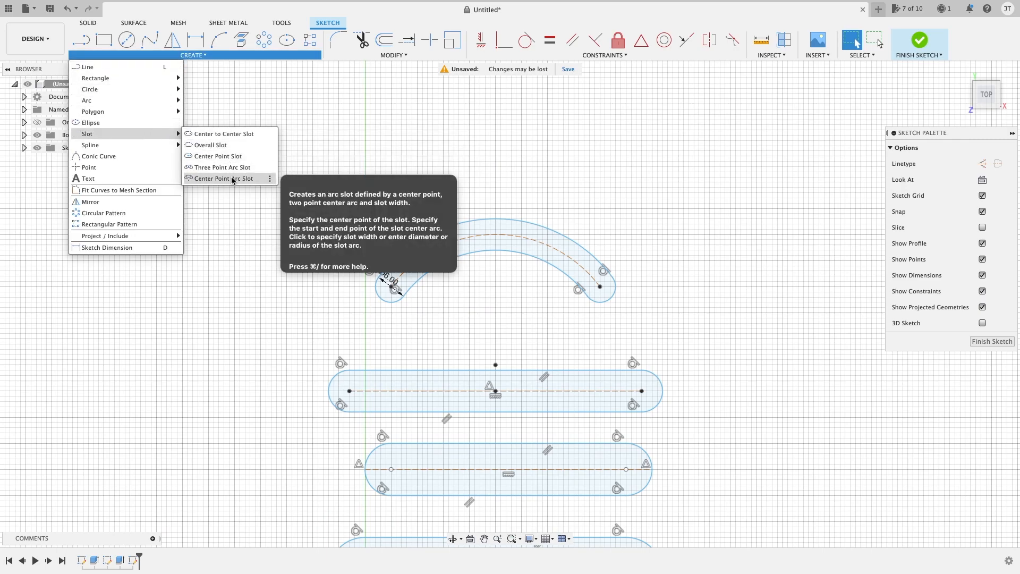
pyautogui.click(261, 182)
pyautogui.moveTo(450, 164); pyautogui.dragTo(415, 284, button='middle')
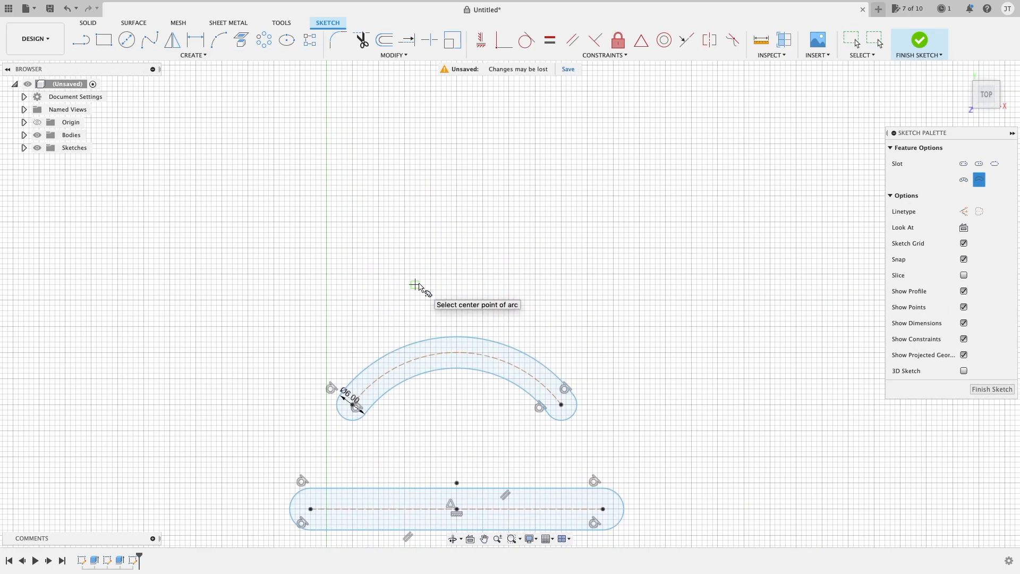
pyautogui.click(457, 196)
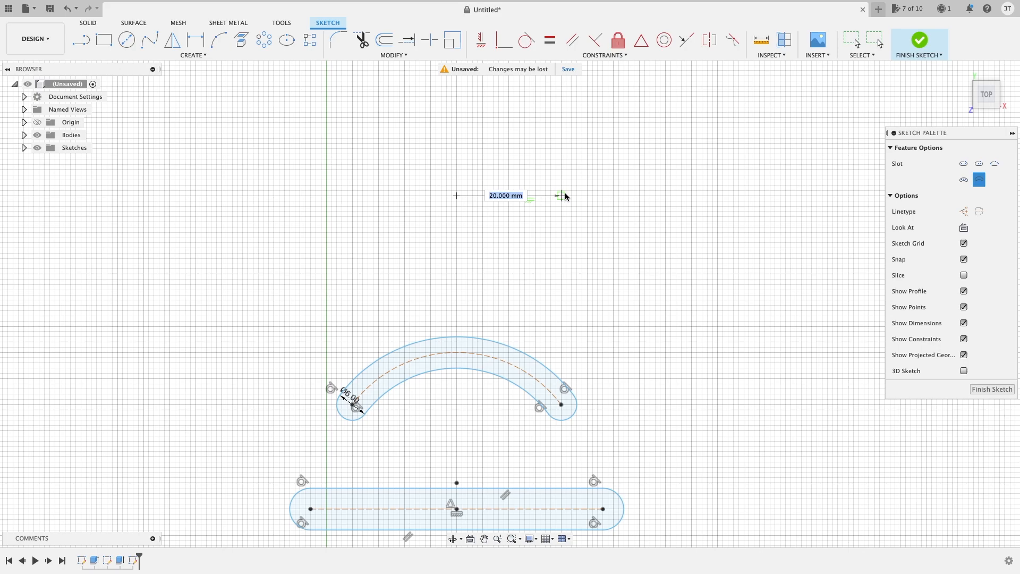
pyautogui.click(587, 196)
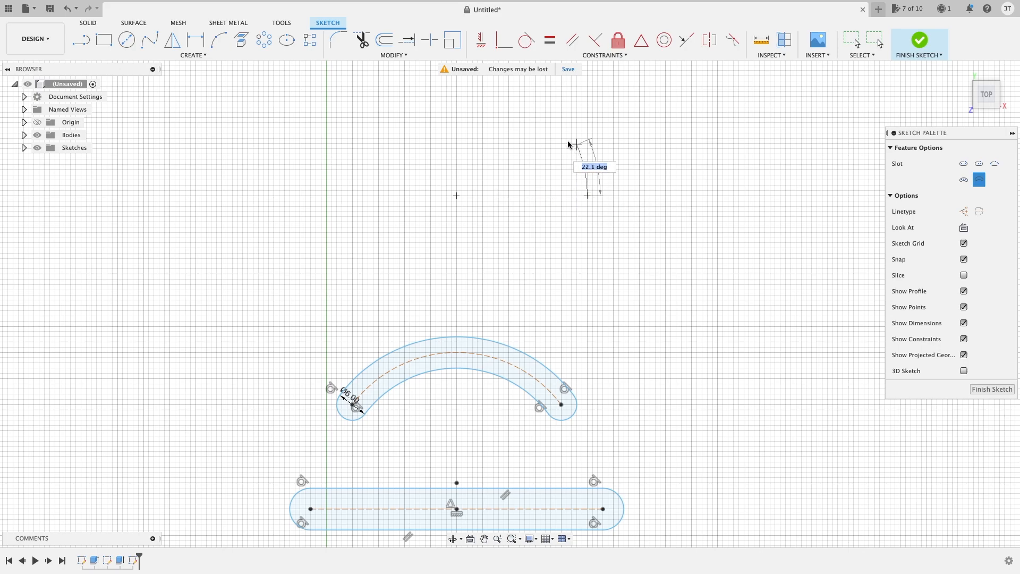
pyautogui.moveTo(487, 123); pyautogui.dragTo(497, 289, button='middle')
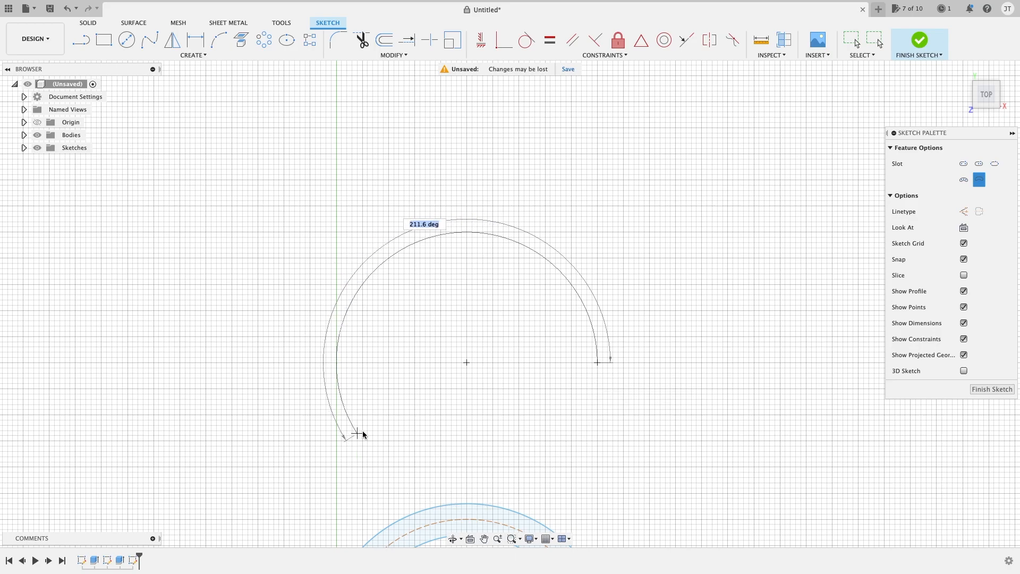
pyautogui.click(404, 449)
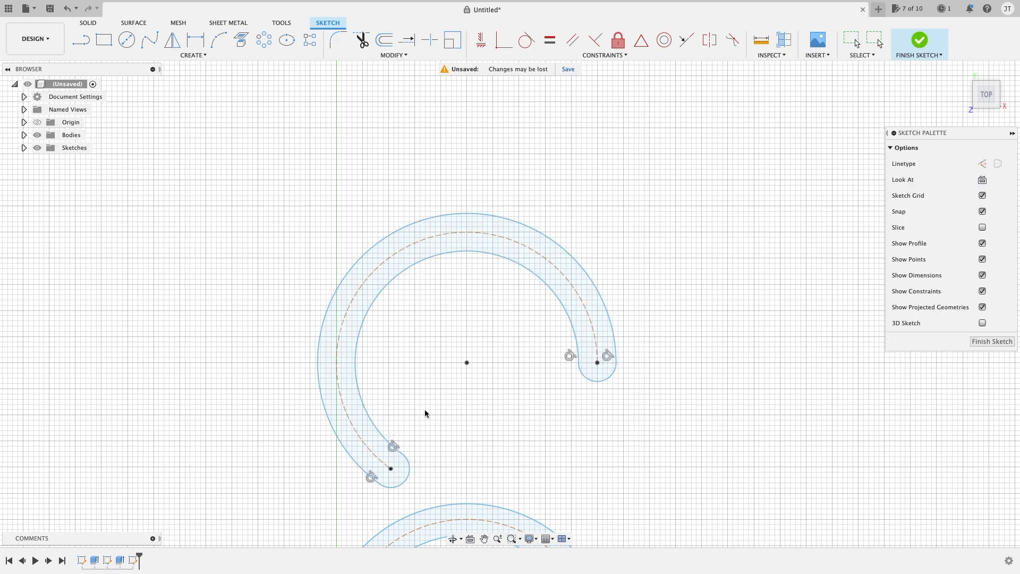
pyautogui.press('Escape')
# Step: Examine the curved slot cut through the rectangular block from several angles
pyautogui.scroll(-5, 447, 369)
pyautogui.scroll(3, 515, 294)
pyautogui.scroll(-5, 518, 287)
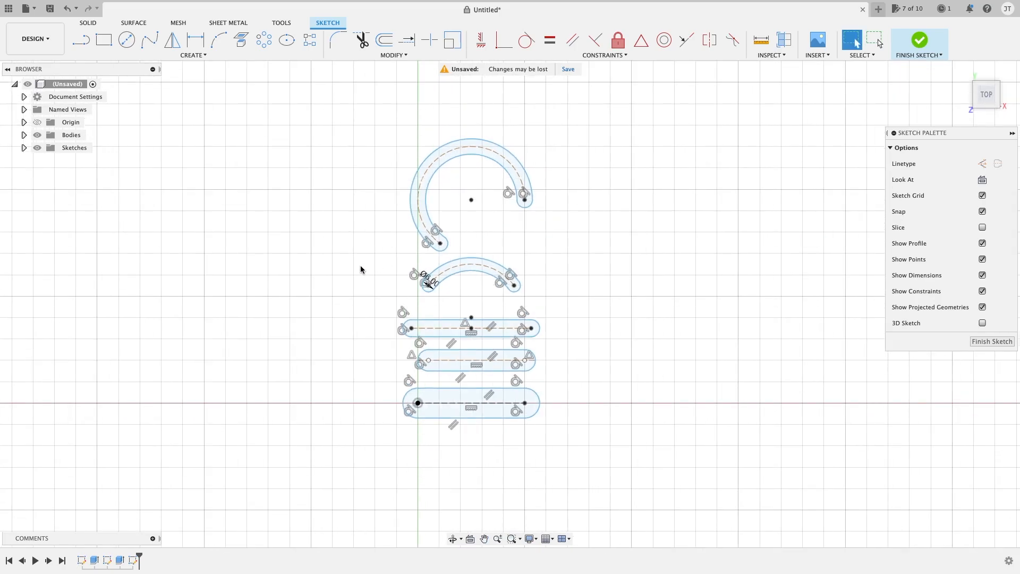
pyautogui.moveTo(365, 271)
pyautogui.mouseDown(button='middle')
pyautogui.moveTo(476, 275)
pyautogui.moveTo(643, 257)
pyautogui.mouseUp(button='middle')
pyautogui.scroll(-3, 539, 271)
pyautogui.scroll(-6, 643, 257)
pyautogui.moveTo(254, 269); pyautogui.dragTo(579, 253, button='middle')
pyautogui.scroll(3, 321, 292)
pyautogui.keyDown('shift'); pyautogui.moveTo(321, 292); pyautogui.dragTo(531, 144, button='middle'); pyautogui.keyUp('shift')
pyautogui.scroll(-5, 399, 399)
pyautogui.keyDown('shift'); pyautogui.moveTo(451, 345); pyautogui.dragTo(521, 318, button='middle'); pyautogui.keyUp('shift')
pyautogui.moveTo(521, 319); pyautogui.dragTo(420, 245, button='middle')
pyautogui.scroll(5, 480, 292)
pyautogui.keyDown('shift'); pyautogui.moveTo(329, 240); pyautogui.dragTo(336, 241, button='middle'); pyautogui.keyUp('shift')
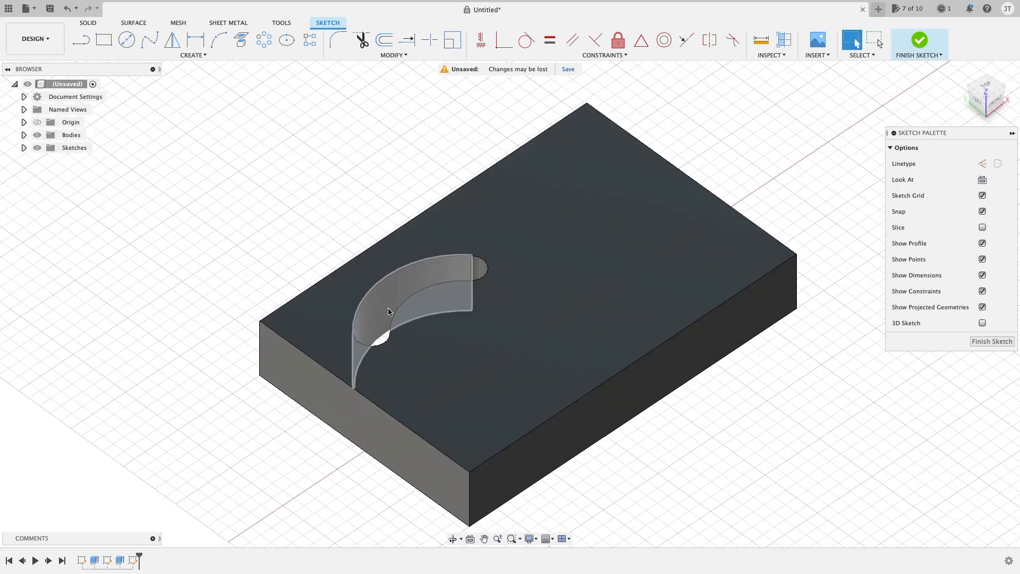
pyautogui.keyDown('shift'); pyautogui.moveTo(387, 313); pyautogui.dragTo(409, 324, button='middle'); pyautogui.keyUp('shift')
pyautogui.moveTo(632, 356); pyautogui.dragTo(461, 210, button='middle')
pyautogui.scroll(-8, 485, 231)
pyautogui.keyDown('shift'); pyautogui.moveTo(675, 330); pyautogui.dragTo(622, 402, button='middle'); pyautogui.keyUp('shift')
pyautogui.moveTo(553, 372)
pyautogui.keyDown('shift'); pyautogui.mouseDown(button='middle')
pyautogui.moveTo(537, 353)
pyautogui.moveTo(493, 378)
pyautogui.moveTo(539, 262)
pyautogui.moveTo(632, 177)
pyautogui.mouseUp(button='middle'); pyautogui.keyUp('shift')
pyautogui.scroll(5, 603, 255)
pyautogui.scroll(7, 412, 432)
pyautogui.moveTo(402, 405); pyautogui.dragTo(409, 401, button='middle')
pyautogui.scroll(-3, 618, 436)
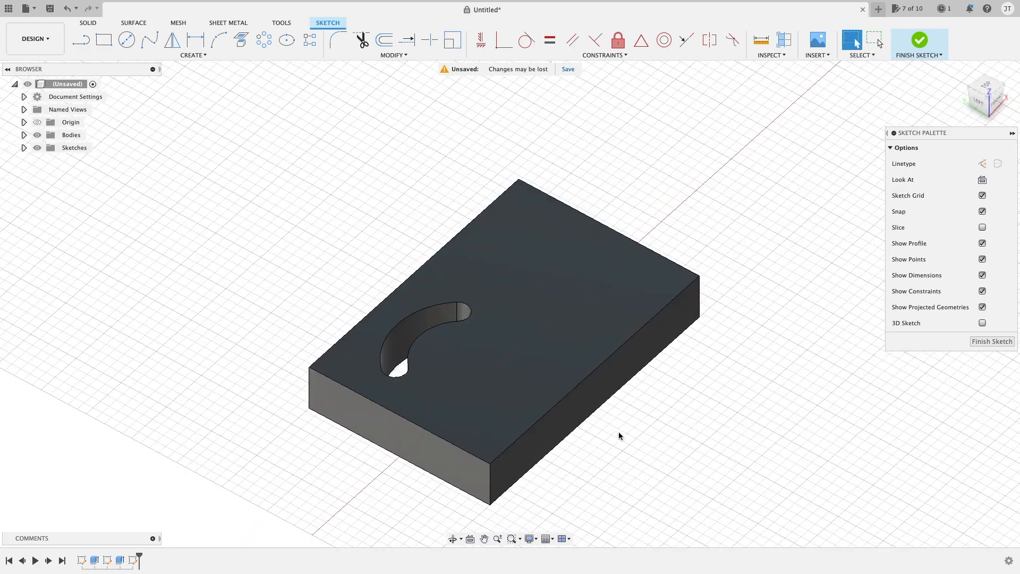
pyautogui.scroll(2, 615, 437)
pyautogui.moveTo(617, 426); pyautogui.dragTo(608, 413, button='middle')
pyautogui.scroll(-5, 670, 368)
pyautogui.moveTo(717, 331)
pyautogui.mouseDown(button='middle')
pyautogui.moveTo(724, 326)
pyautogui.moveTo(699, 294)
pyautogui.moveTo(681, 312)
pyautogui.moveTo(719, 266)
pyautogui.moveTo(689, 277)
pyautogui.moveTo(695, 264)
pyautogui.moveTo(637, 250)
pyautogui.moveTo(508, 335)
pyautogui.mouseUp(button='middle')
# Step: Return to the top view of the sketch and bring up the spline types
pyautogui.click(986, 91)
pyautogui.scroll(5, 626, 297)
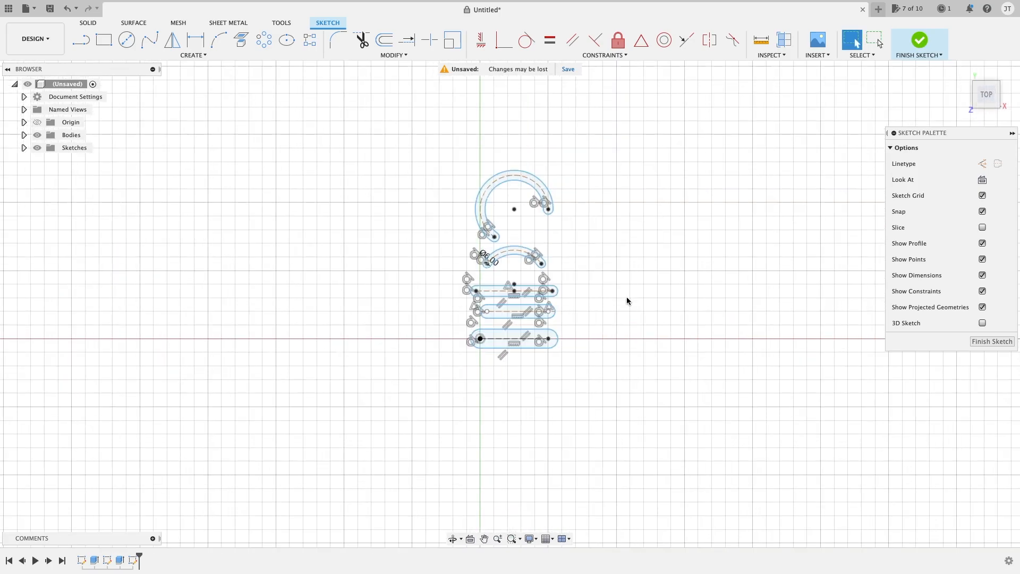
pyautogui.click(182, 57)
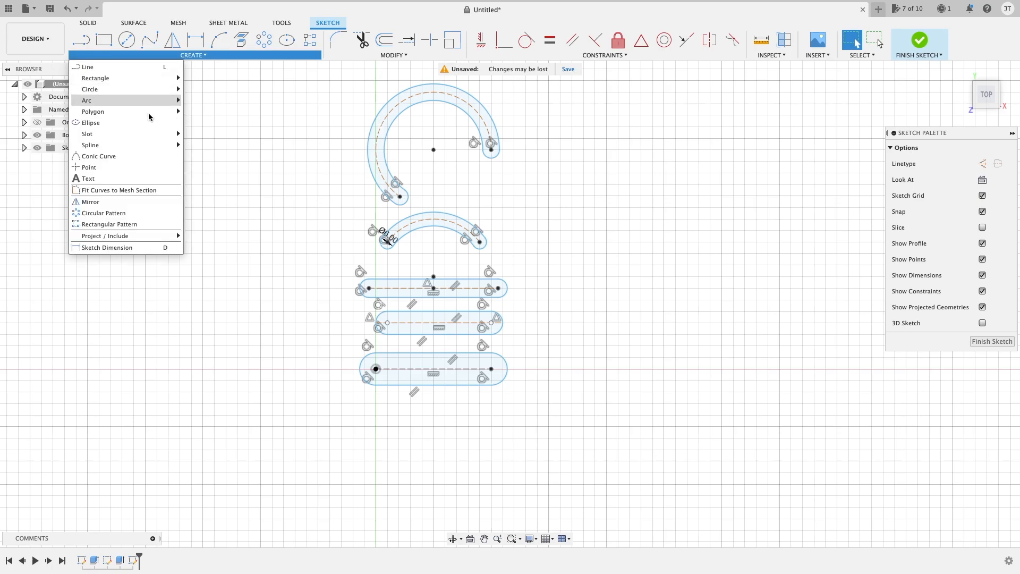
pyautogui.moveTo(146, 150)
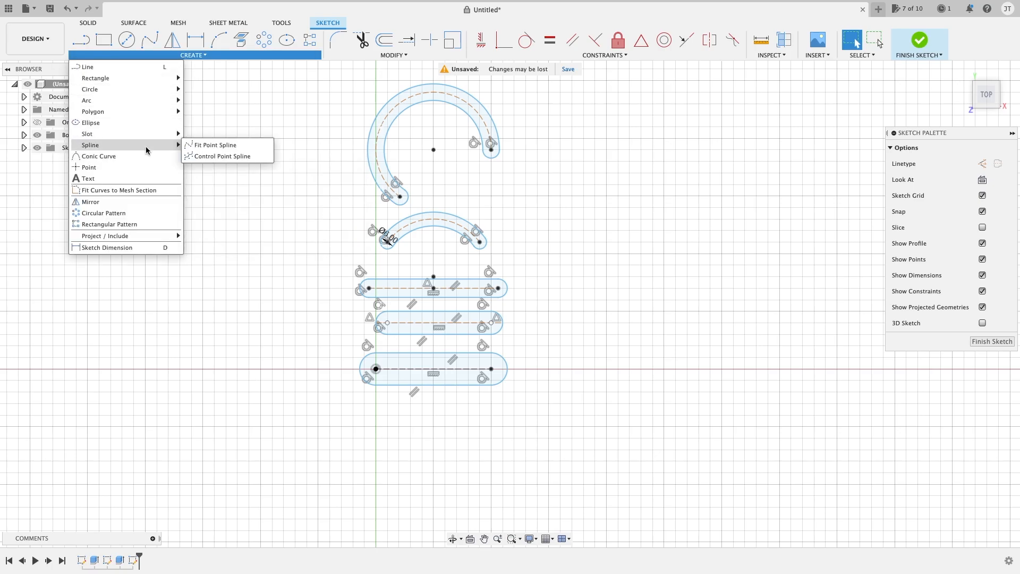